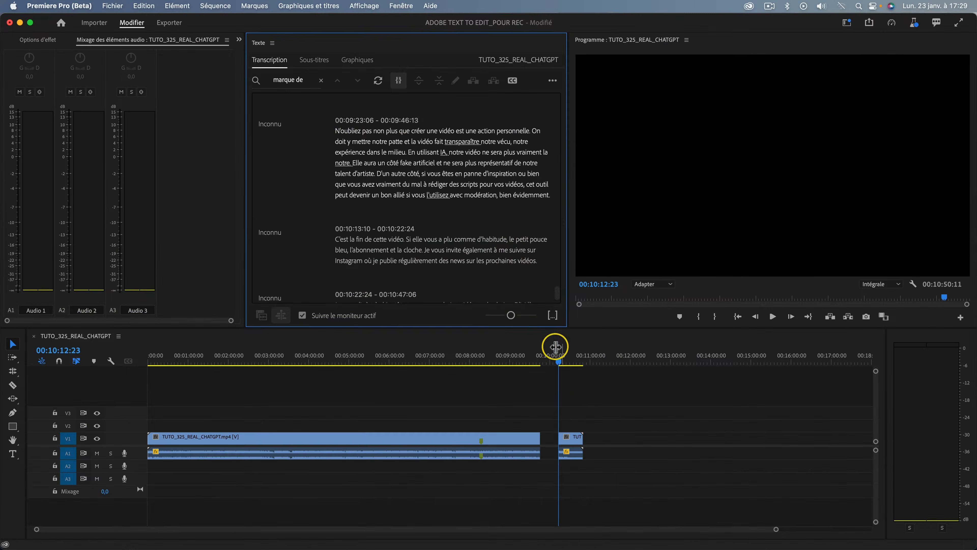
{"action": "key", "text": "cmd+z"}
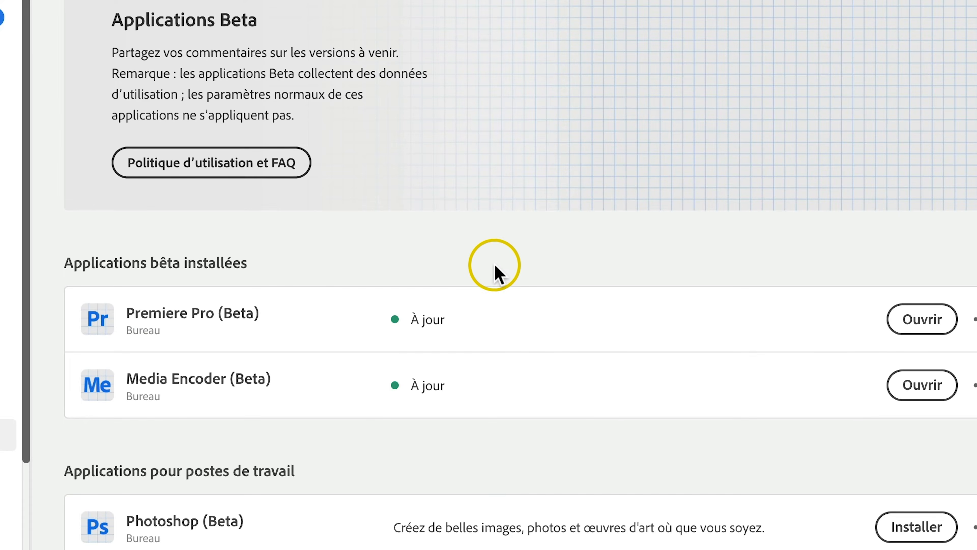
Find Premiere Pro (Beta) among the installed apps in Creative Cloud's Applications Beta category and launch it
{"action": "scroll", "coordinate": [495, 267], "scroll_direction": "down", "scroll_amount": 2}
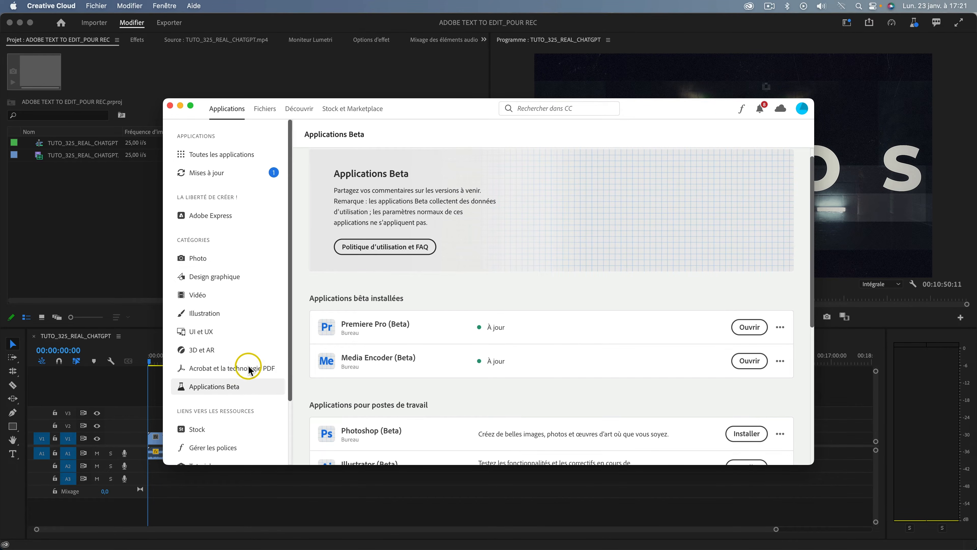
{"action": "left_click", "coordinate": [217, 388]}
{"action": "scroll", "coordinate": [528, 306], "scroll_direction": "down", "scroll_amount": 2}
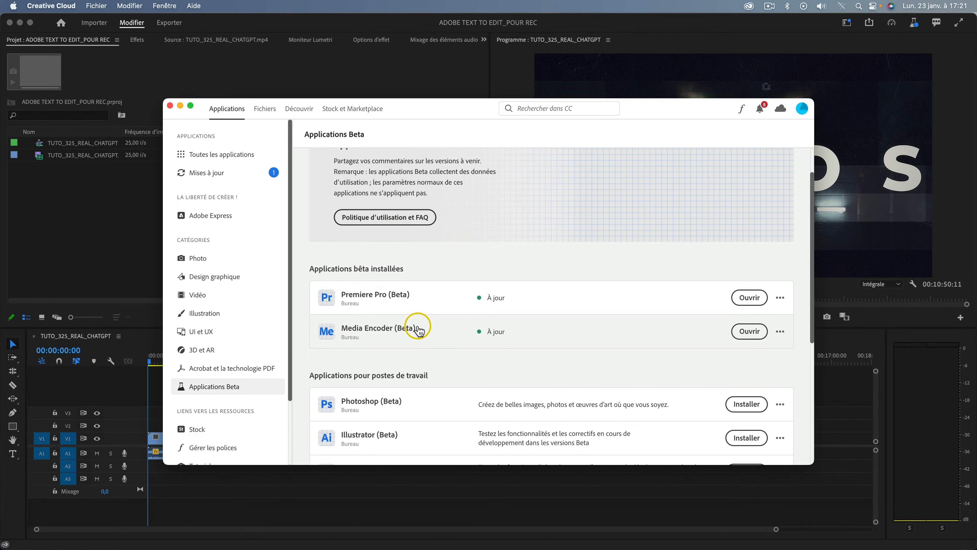
{"action": "left_click", "coordinate": [749, 298]}
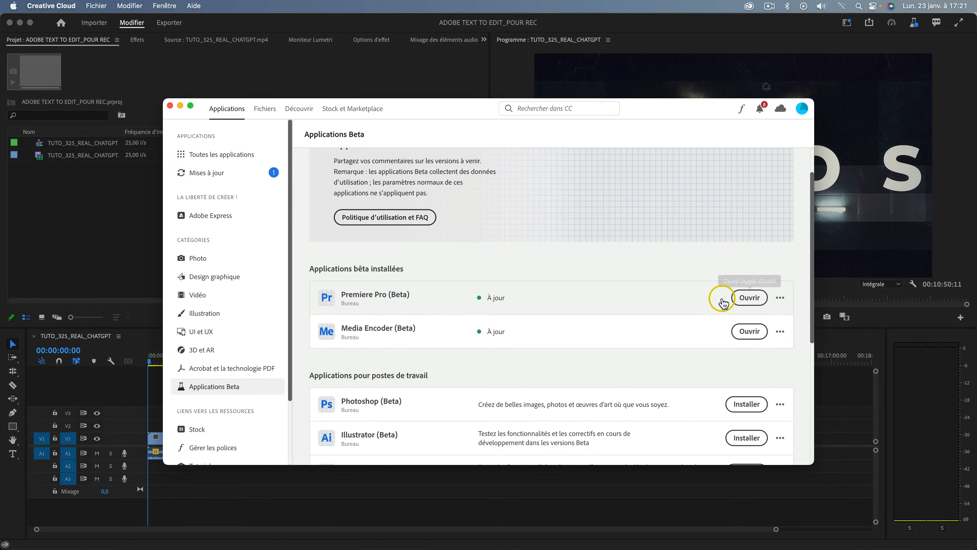
{"action": "mouse_move", "coordinate": [842, 535]}
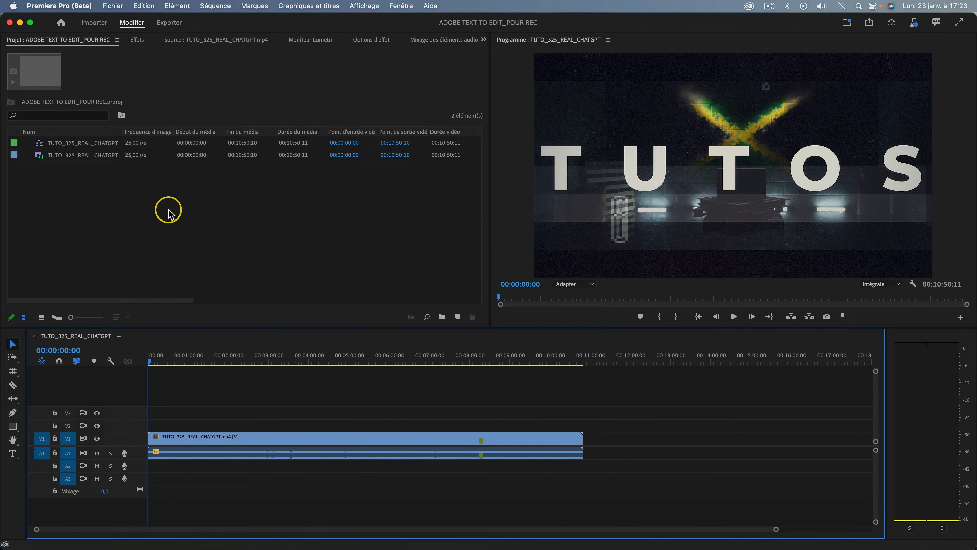
In the Transcription preferences, enable automatic clip transcription and keep it limited to clips in the sequence
{"action": "key", "text": "super+comma"}
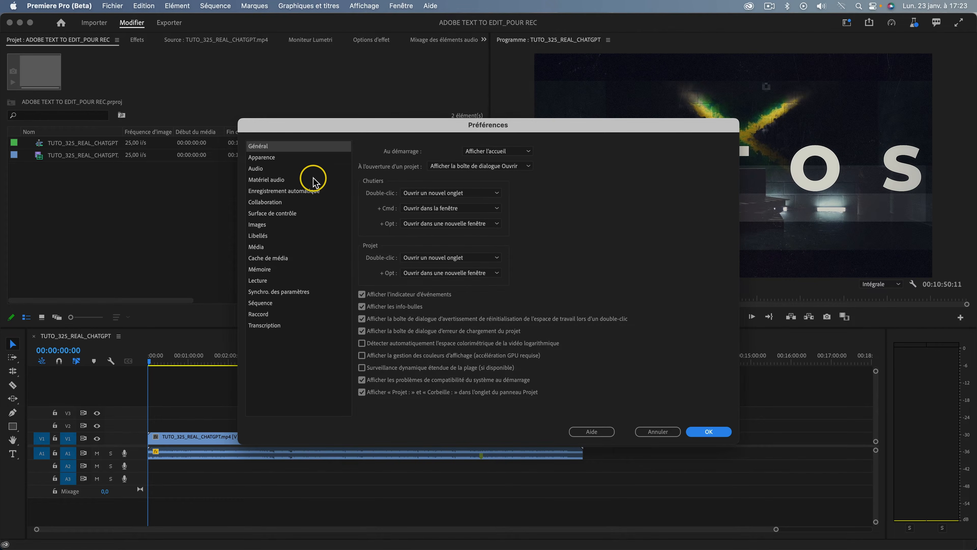
{"action": "left_click", "coordinate": [269, 325]}
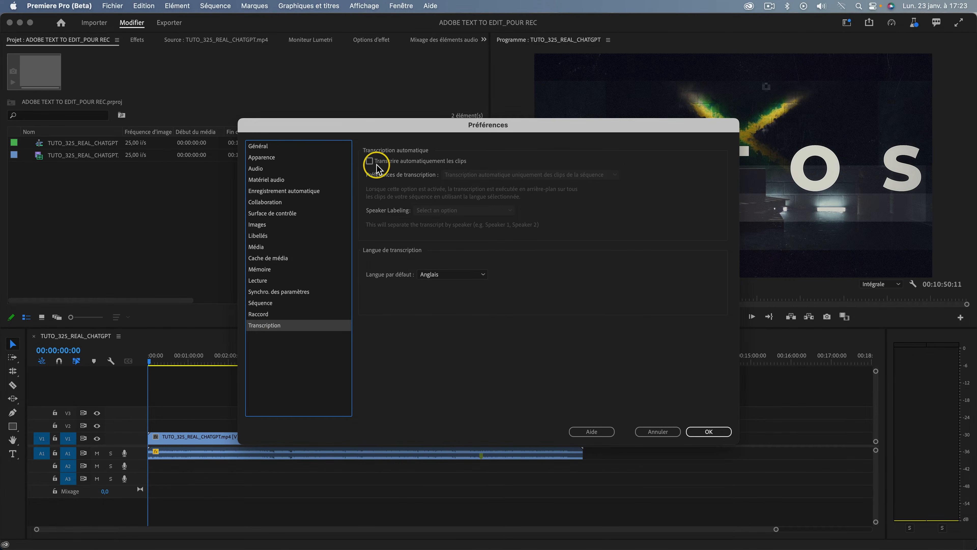
{"action": "left_click", "coordinate": [370, 162]}
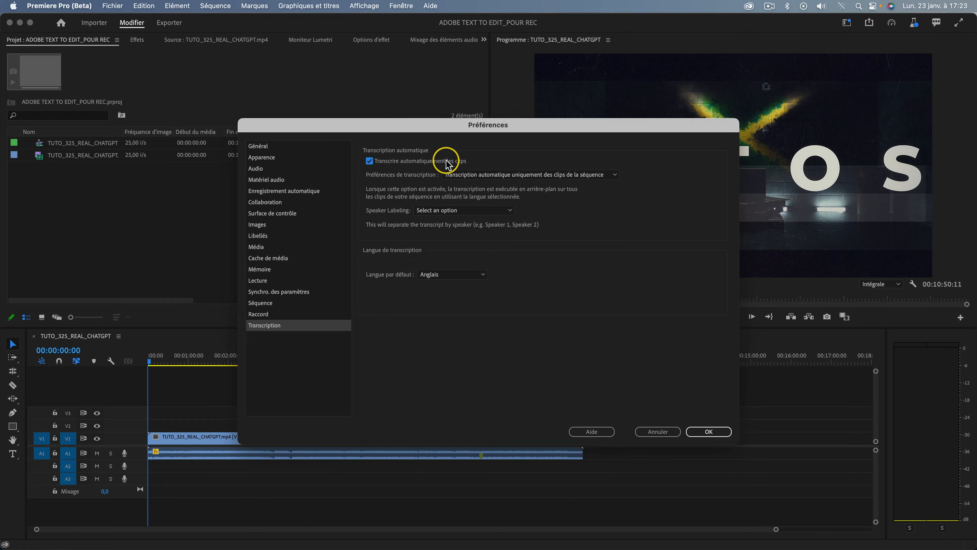
{"action": "left_click", "coordinate": [590, 171]}
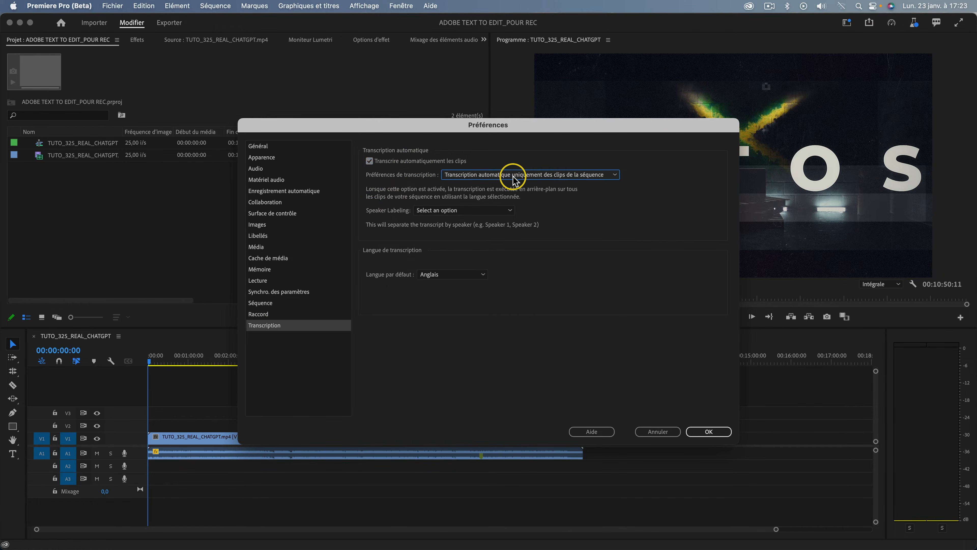
{"action": "left_click", "coordinate": [615, 177]}
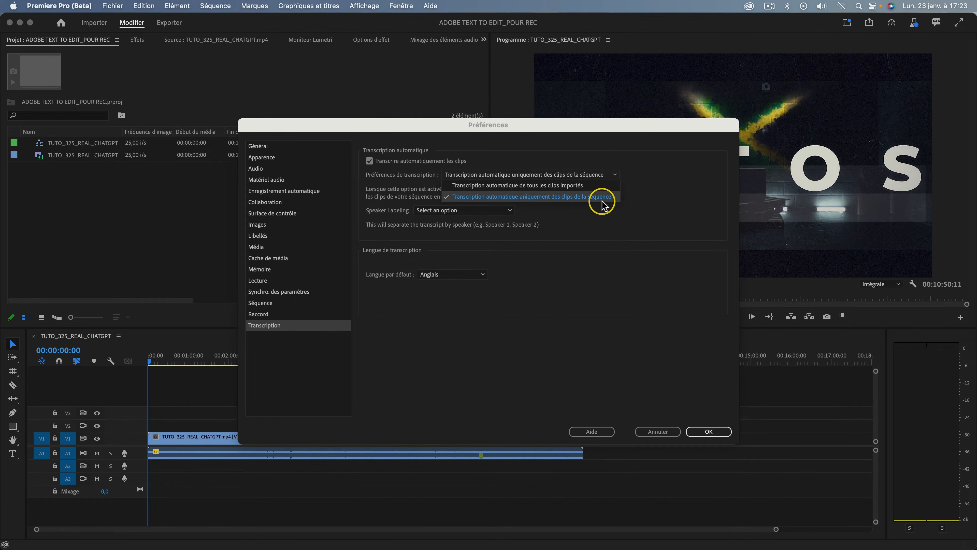
{"action": "left_click", "coordinate": [638, 195]}
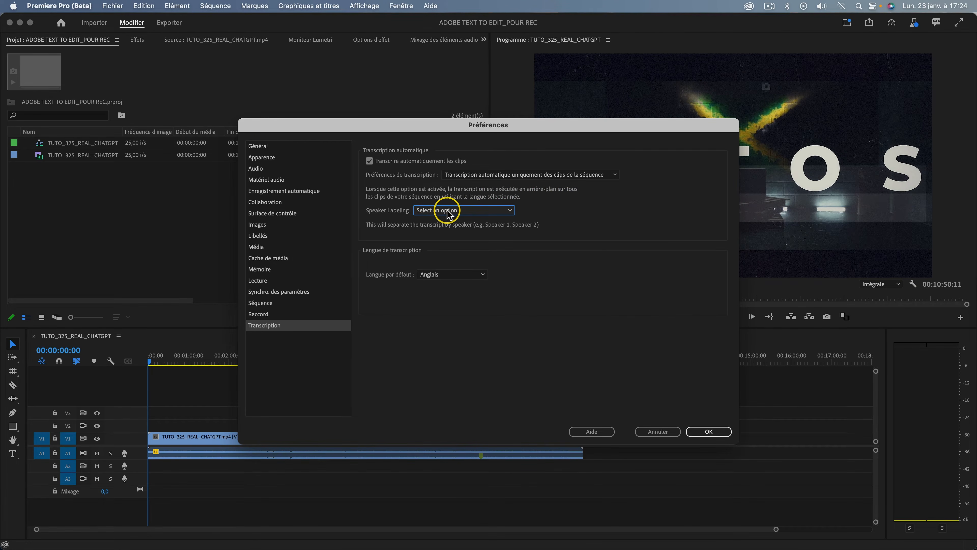
Set speaker labeling to "No, don't separate speakers" and the default transcription language to Français, then apply the preferences
{"action": "left_click", "coordinate": [468, 212]}
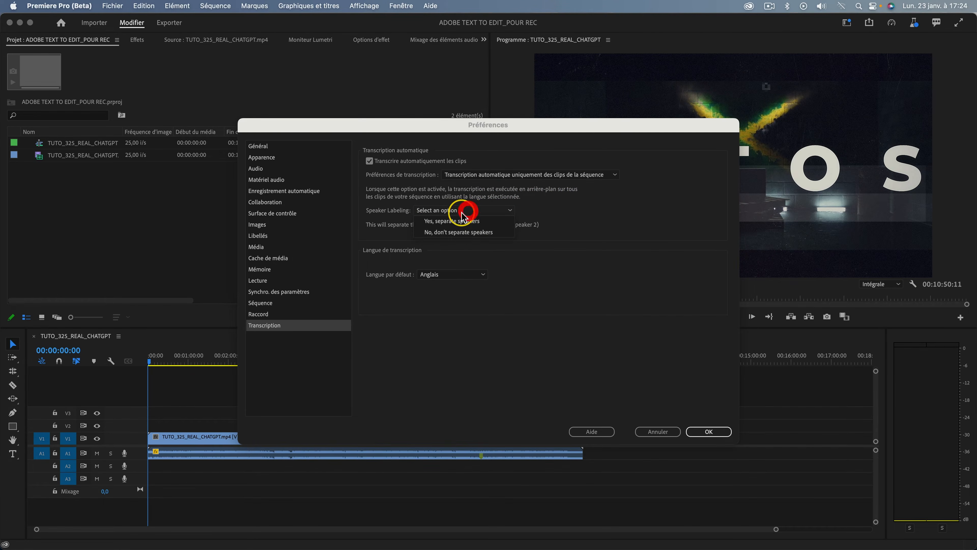
{"action": "left_click", "coordinate": [481, 232]}
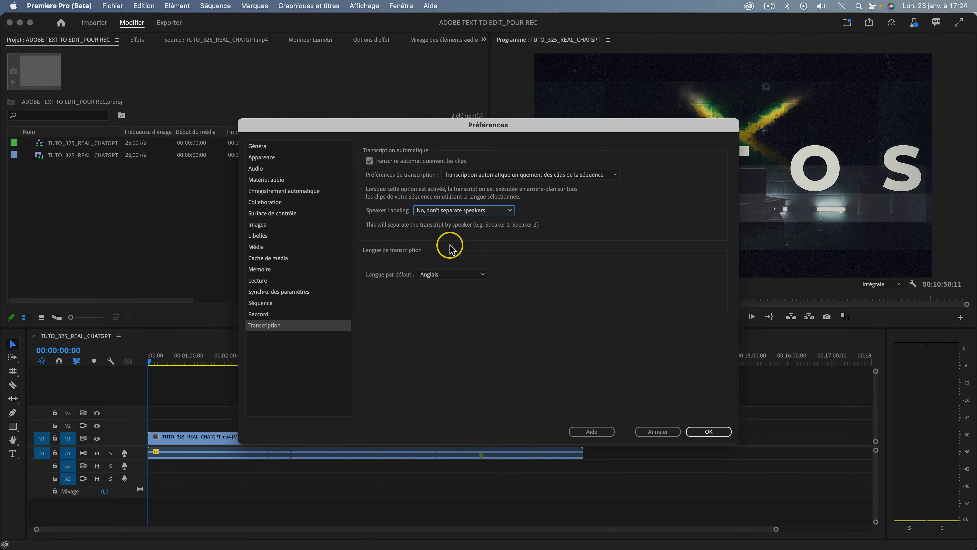
{"action": "left_click", "coordinate": [449, 274]}
{"action": "left_click", "coordinate": [457, 368]}
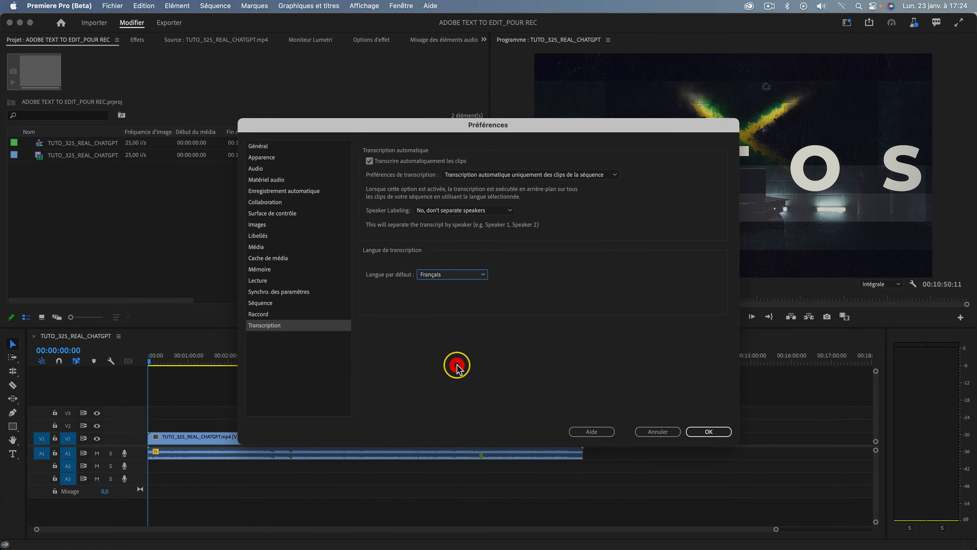
{"action": "left_click", "coordinate": [704, 431]}
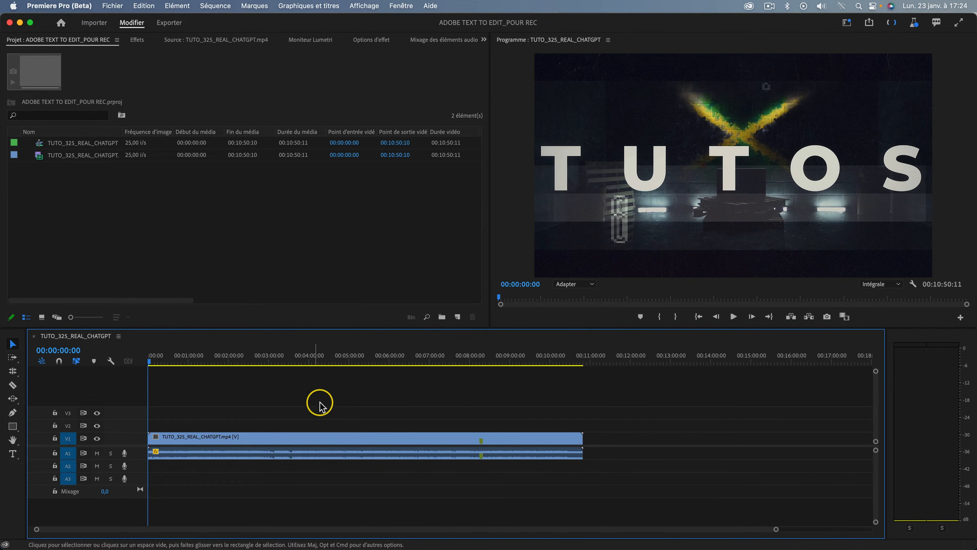
Show the Texte panel, dock it in its own group beside the Program monitor, and narrow it to enlarge the monitor
{"action": "left_click", "coordinate": [401, 5]}
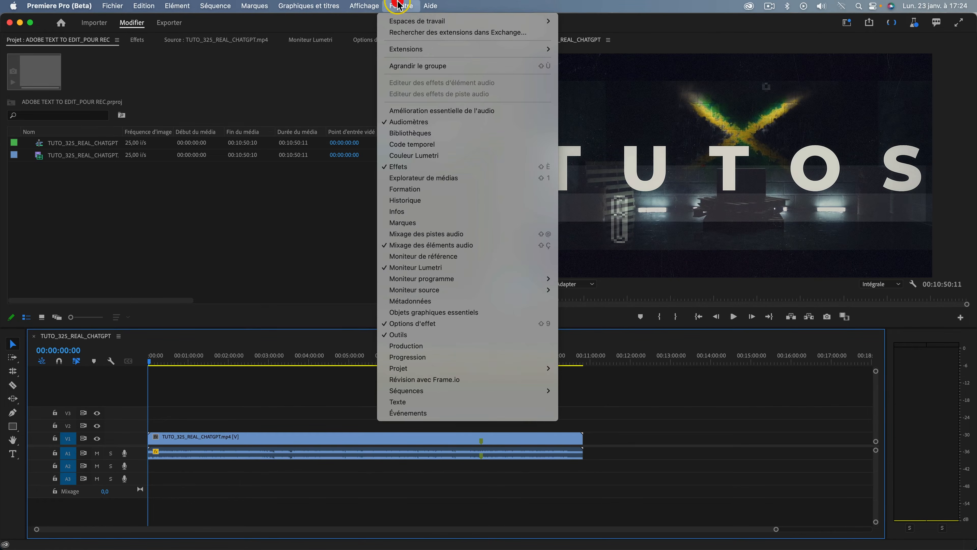
{"action": "left_click", "coordinate": [423, 401]}
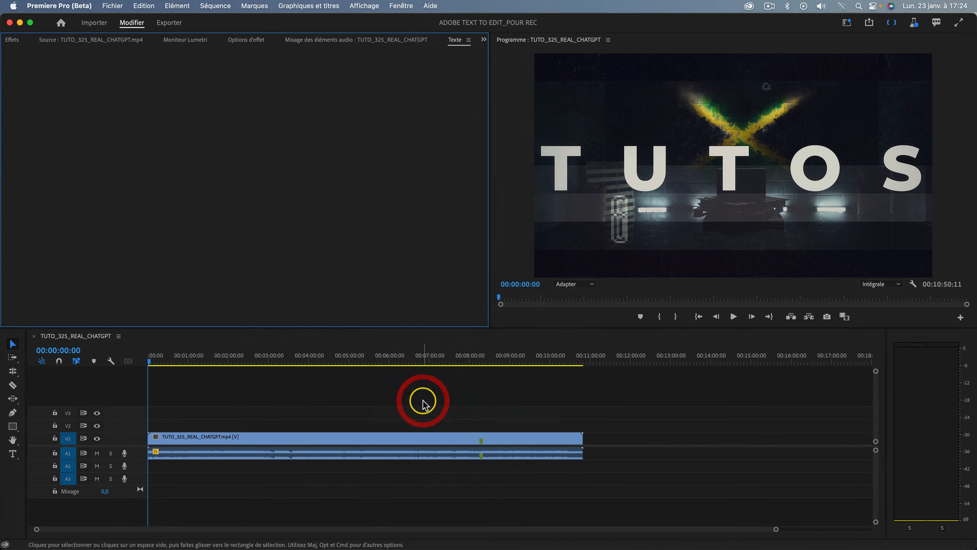
{"action": "left_click_drag", "start_coordinate": [310, 135], "coordinate": [336, 173]}
{"action": "left_click_drag", "start_coordinate": [142, 181], "coordinate": [478, 99]}
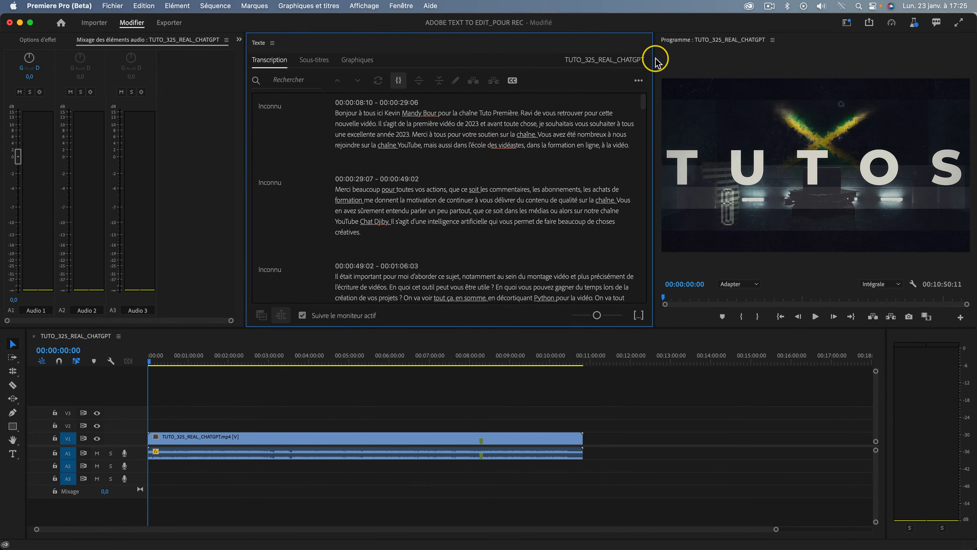
{"action": "left_click_drag", "start_coordinate": [649, 59], "coordinate": [571, 61]}
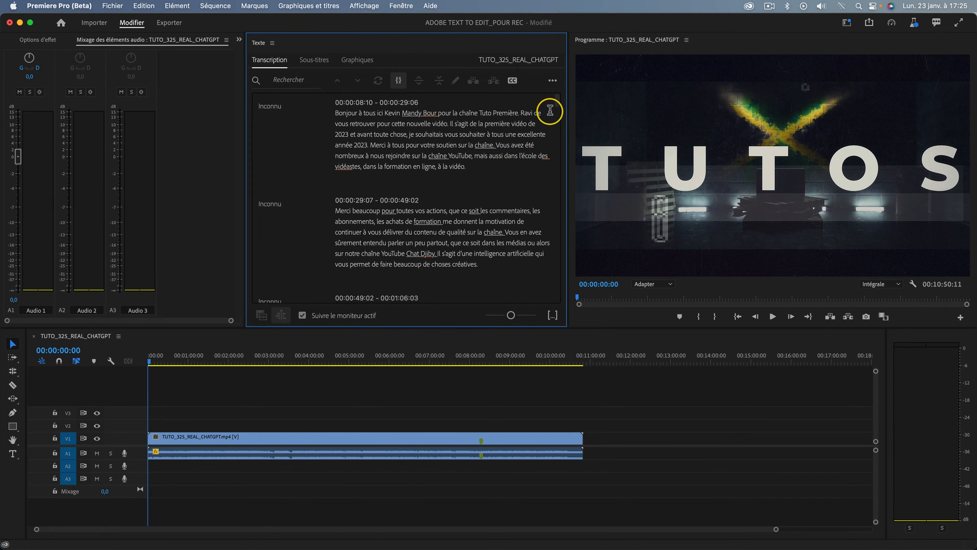
{"action": "mouse_move", "coordinate": [558, 103]}
{"action": "left_mouse_down"}
{"action": "mouse_move", "coordinate": [560, 299]}
{"action": "mouse_move", "coordinate": [559, 99]}
{"action": "left_mouse_up"}
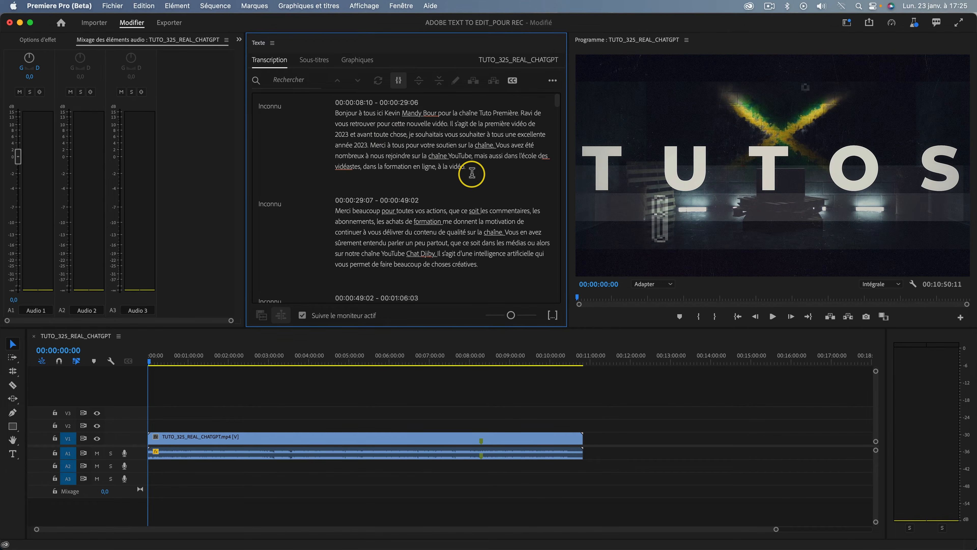
Search the transcript for "skate", then refine the search to "marque de skate"
{"action": "left_click", "coordinate": [291, 81]}
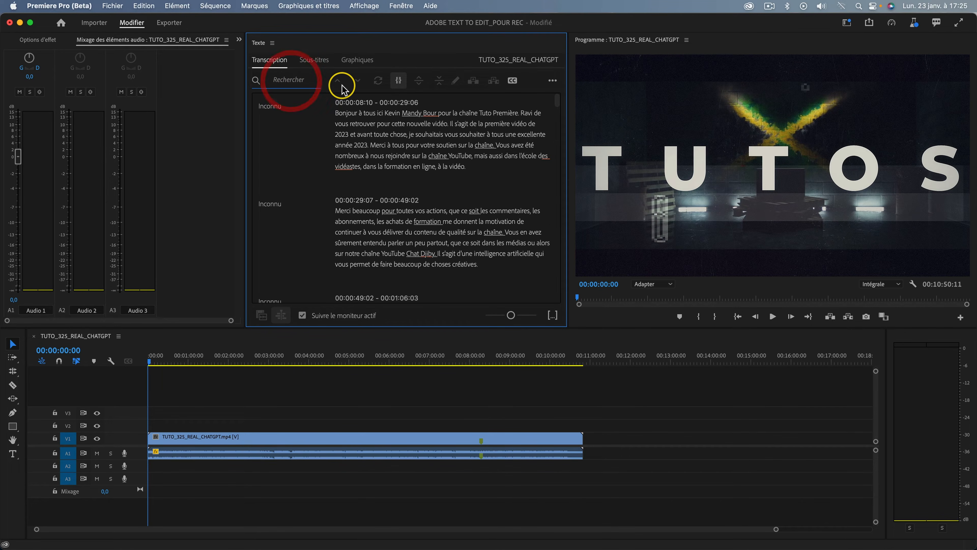
{"action": "type", "text": "skate"}
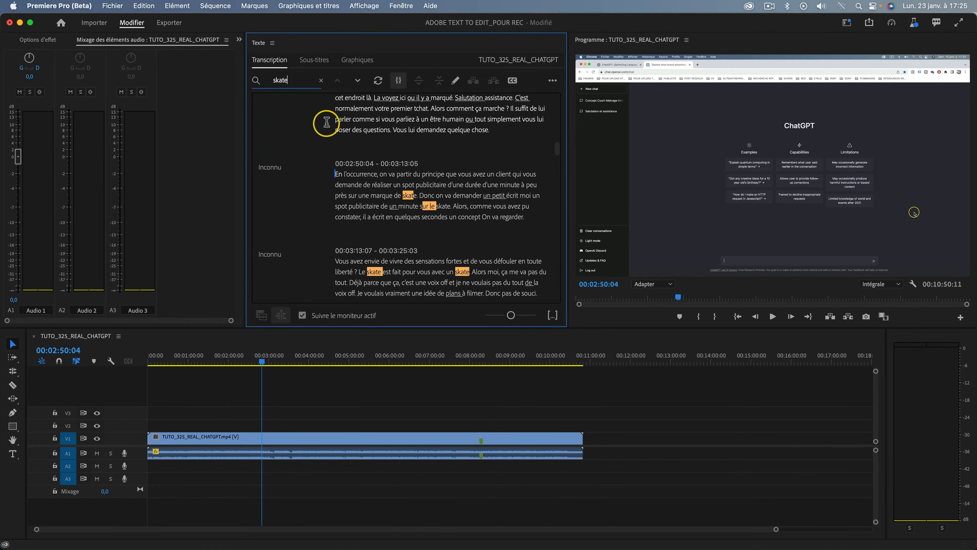
{"action": "left_click", "coordinate": [266, 79]}
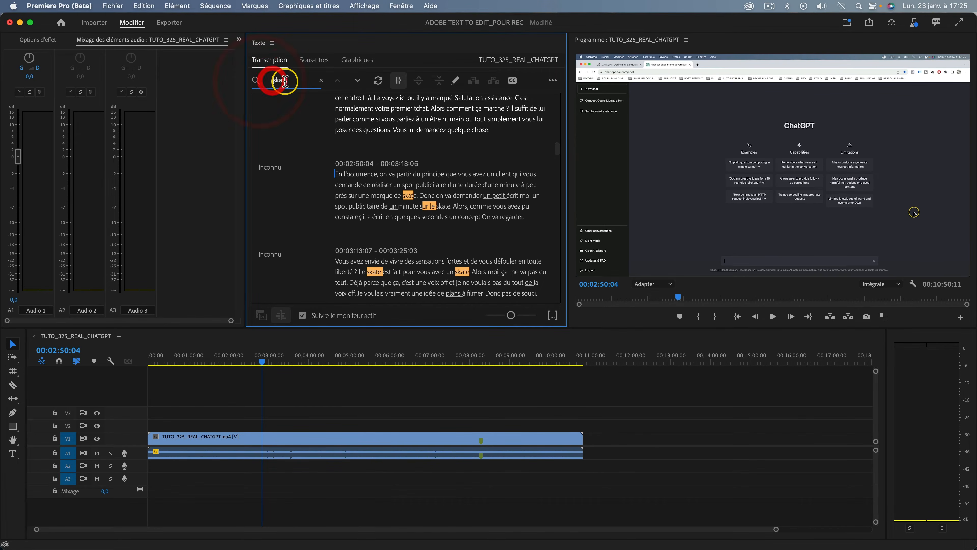
{"action": "type", "text": "marque de"}
{"action": "key", "text": "Return"}
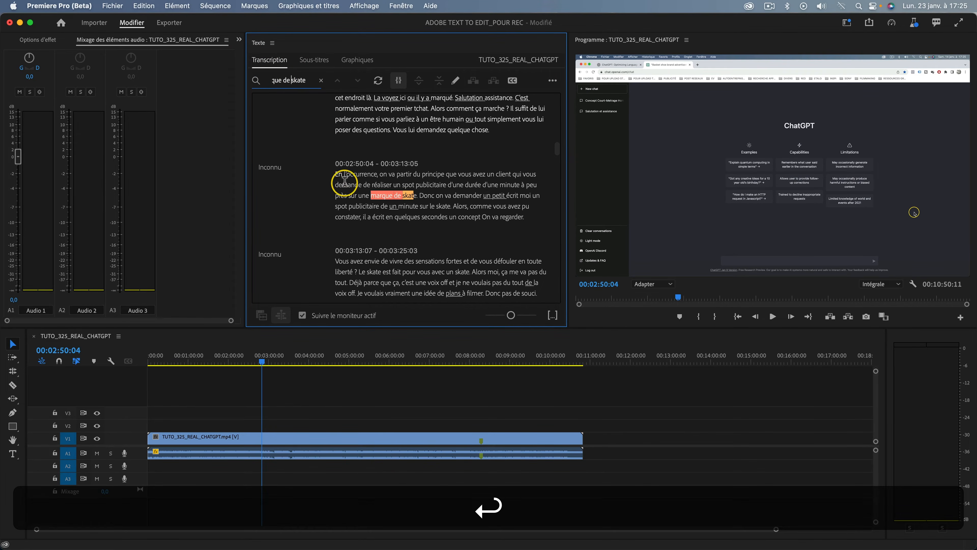
Move the playhead to the words "marque de skate" in the transcript and play the sequence briefly from there
{"action": "left_click", "coordinate": [368, 196]}
{"action": "left_click", "coordinate": [775, 317]}
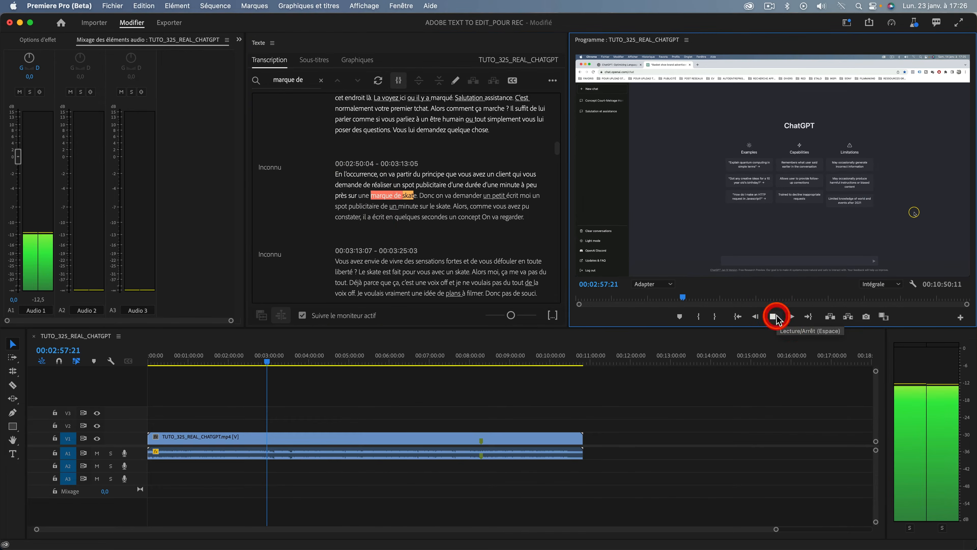
{"action": "left_click", "coordinate": [773, 317]}
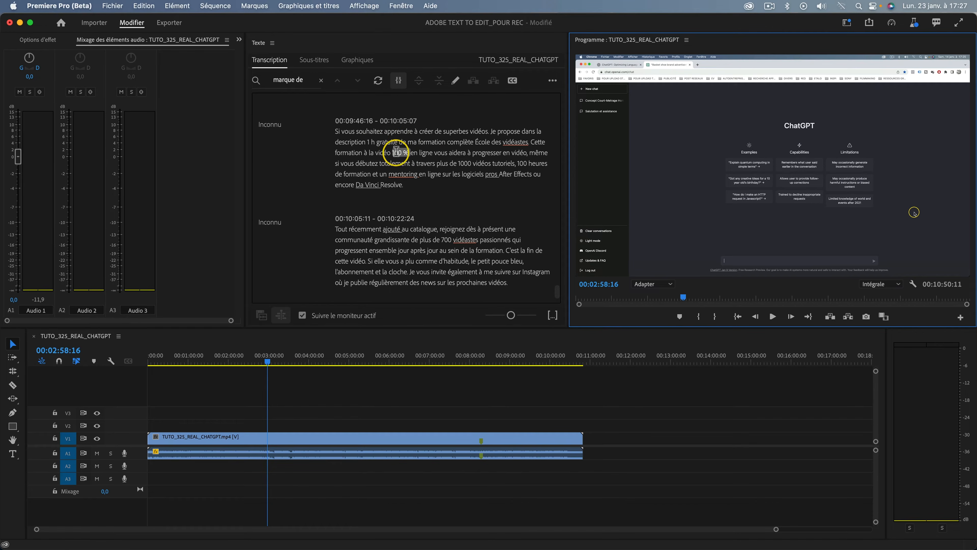
Select the transcript passage from "Si vous souhaitez apprendre" through "au sein de la formation"
{"action": "left_click", "coordinate": [341, 131]}
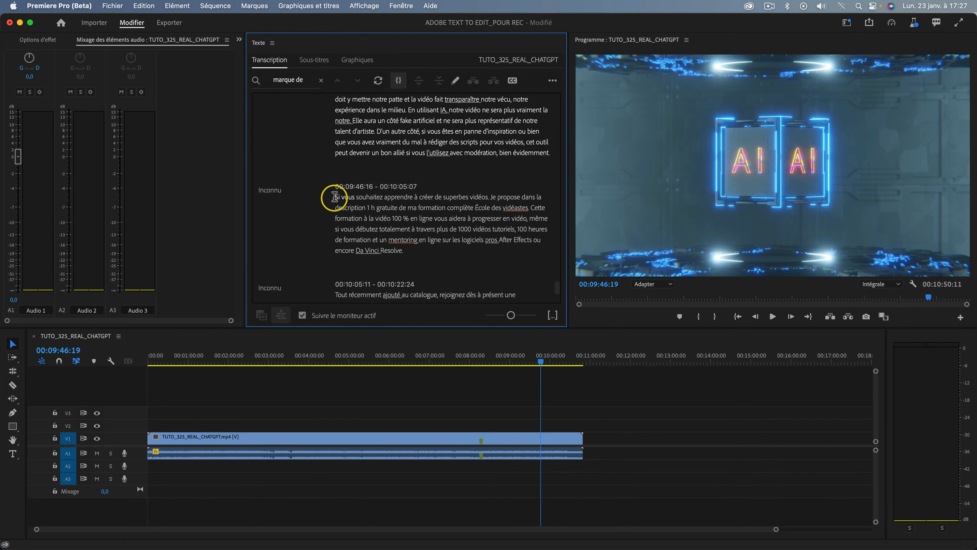
{"action": "left_click", "coordinate": [382, 198]}
{"action": "left_click_drag", "start_coordinate": [387, 200], "coordinate": [506, 233]}
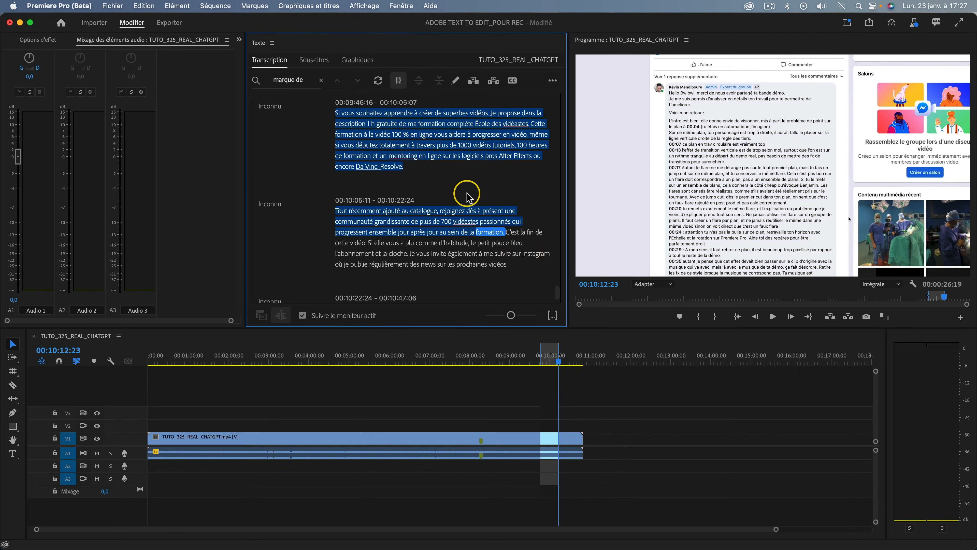
{"action": "scroll", "coordinate": [462, 196], "scroll_direction": "up", "scroll_amount": 3}
{"action": "scroll", "coordinate": [454, 236], "scroll_direction": "down", "scroll_amount": 2}
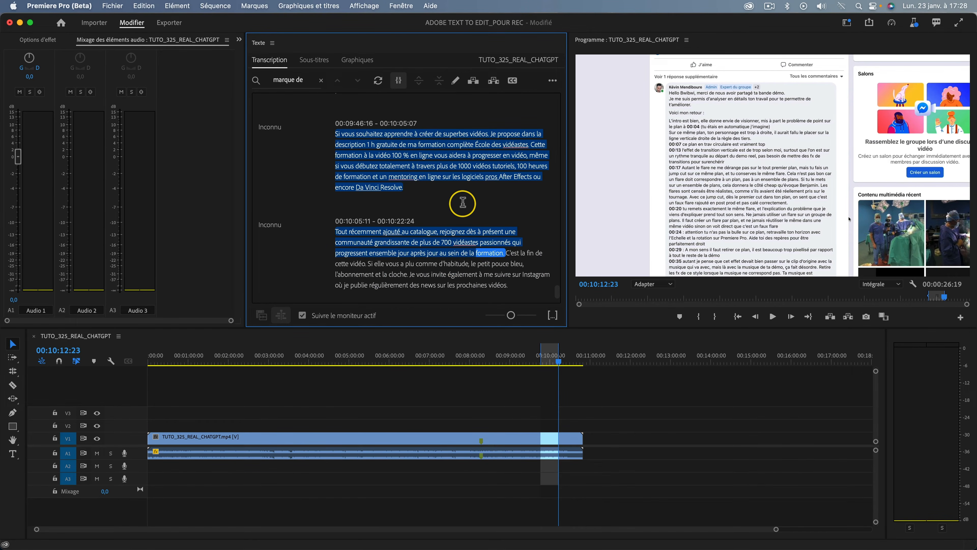
Delete the selected transcript passage and close the gap it leaves in the timeline
{"action": "key", "text": "BackSpace"}
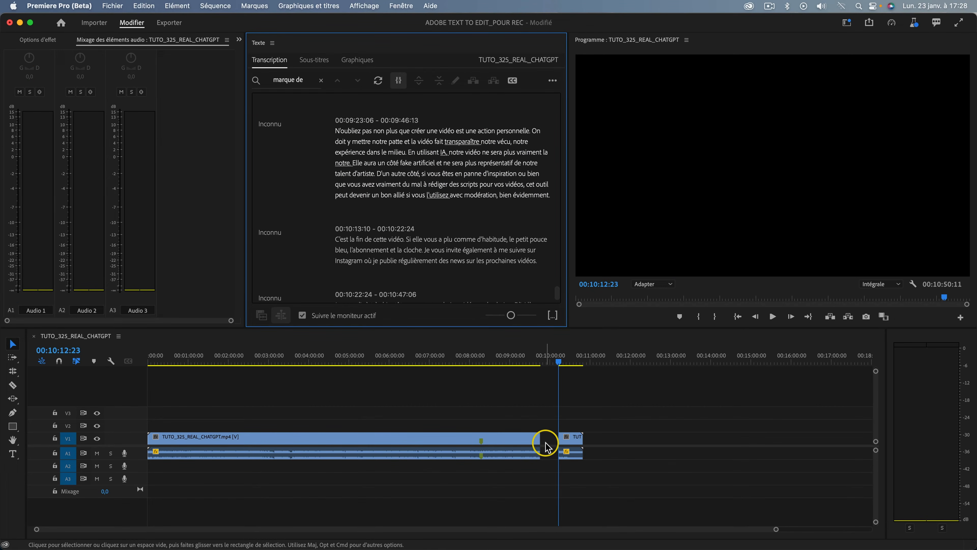
{"action": "left_click", "coordinate": [546, 440]}
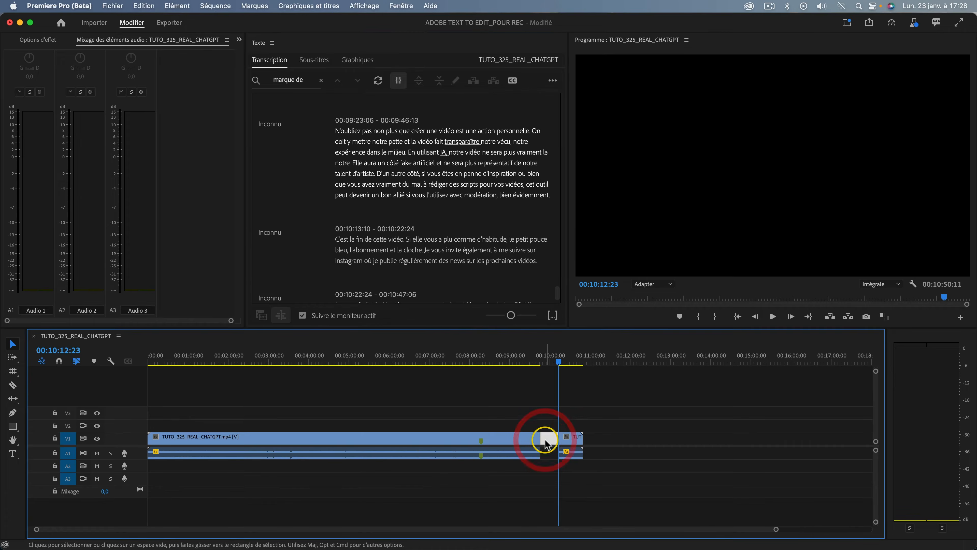
{"action": "key", "text": "BackSpace"}
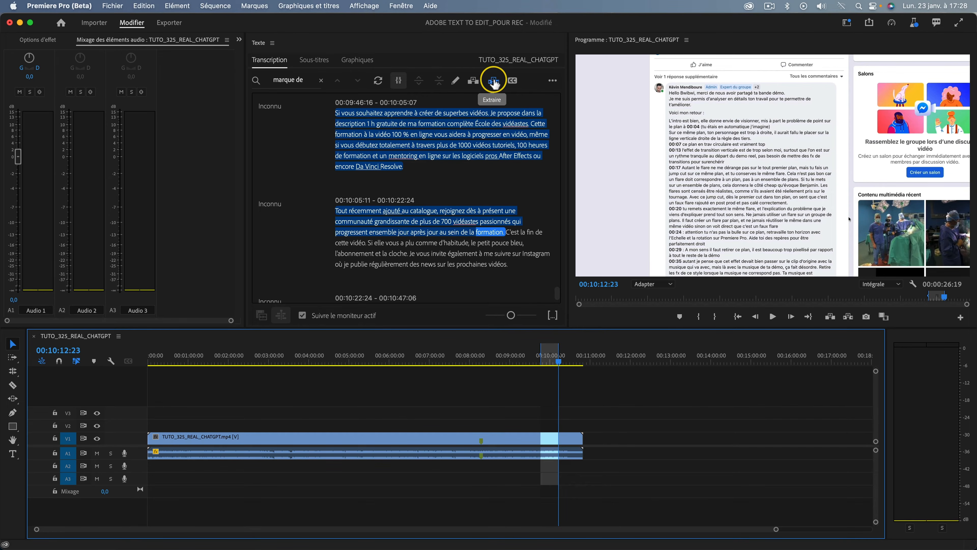
Lift the selected transcript passage from the sequence, undo the lift, and extract the passage instead
{"action": "left_click", "coordinate": [473, 81]}
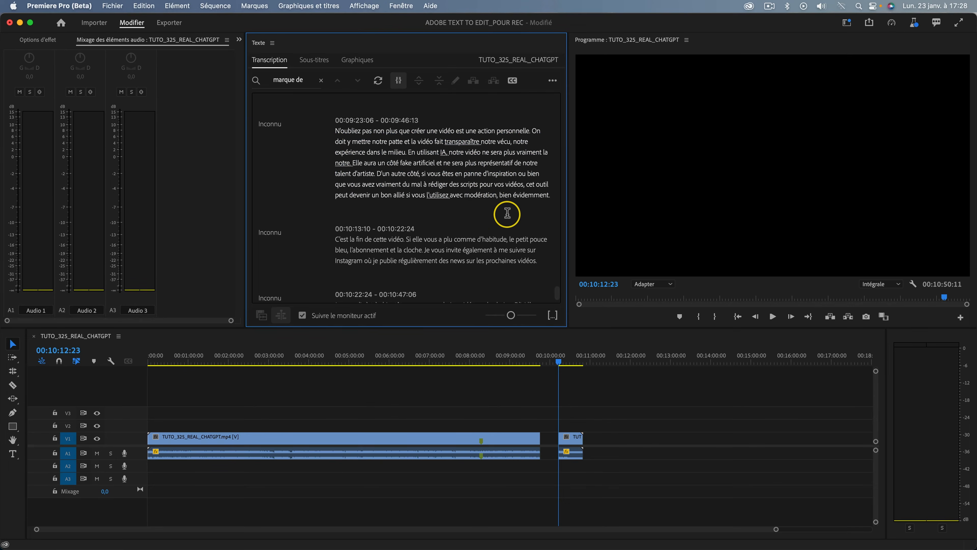
{"action": "key", "text": "super+z"}
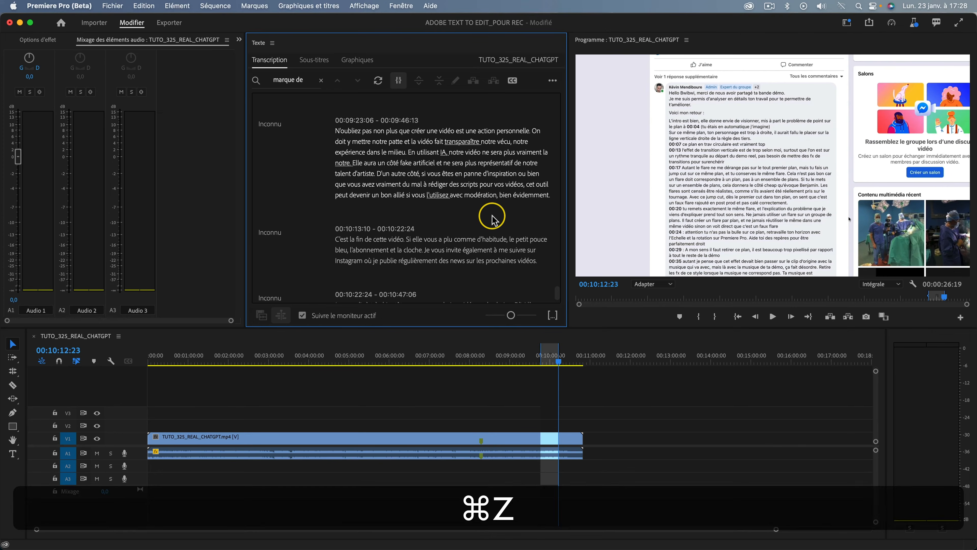
{"action": "left_click", "coordinate": [494, 81]}
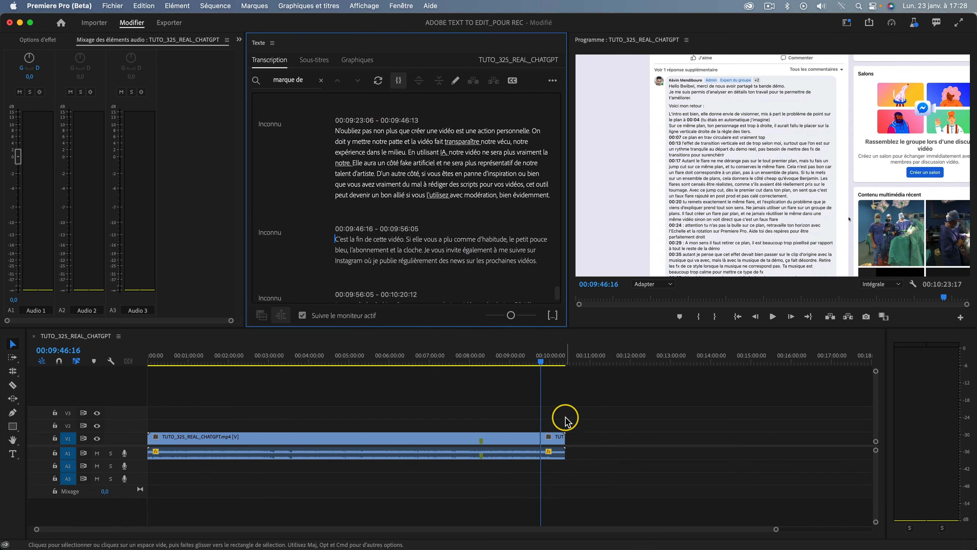
Undo the extraction of the transcript passage, redo it, and undo it once more
{"action": "key", "text": "super+z"}
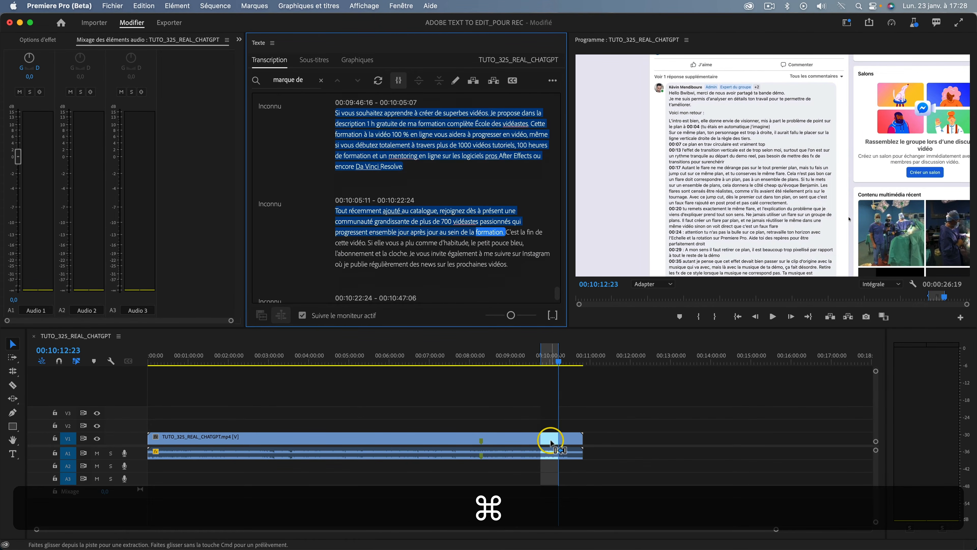
{"action": "key", "text": "shift+super+z"}
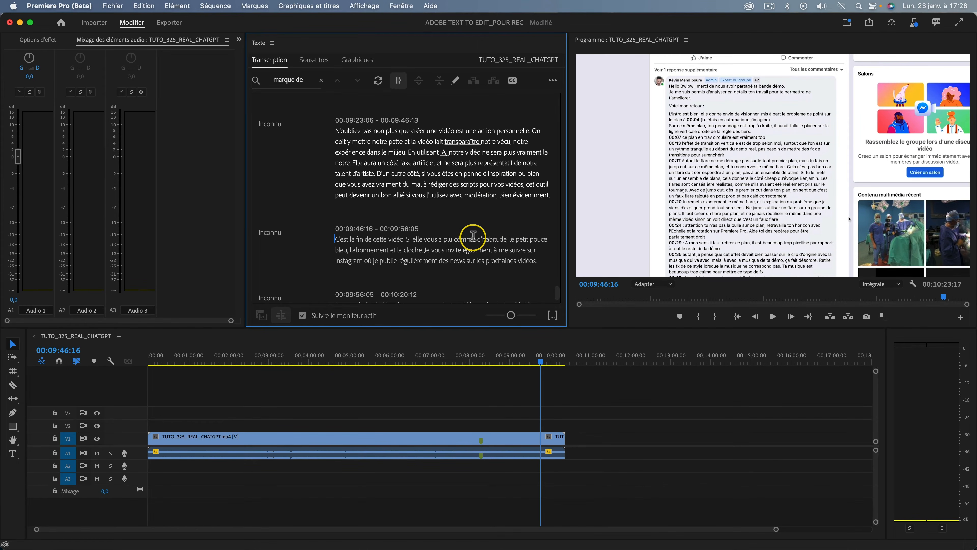
{"action": "key", "text": "super+z"}
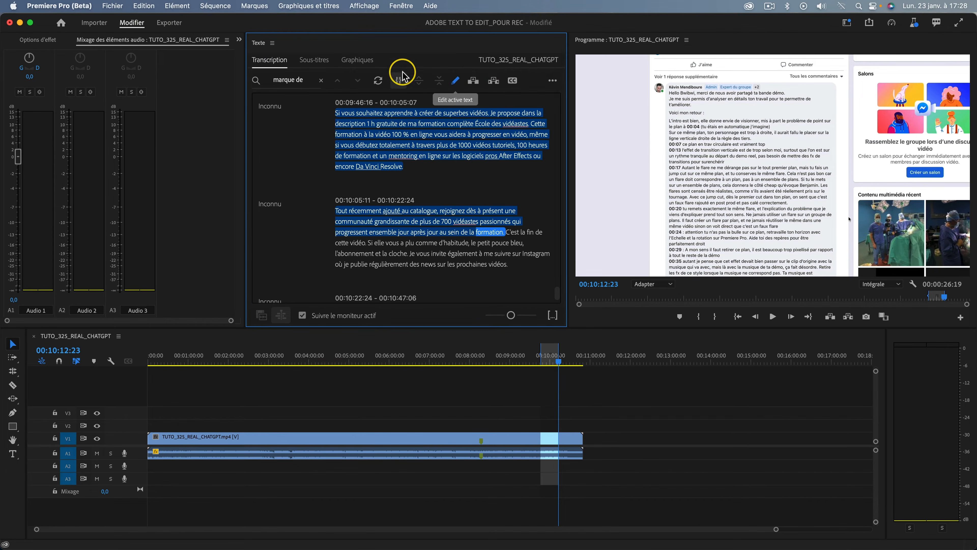
Look up the keyboard shortcuts assigned to the Séquence commands Prélever and Extraire, and close the shortcut list
{"action": "left_click", "coordinate": [59, 5]}
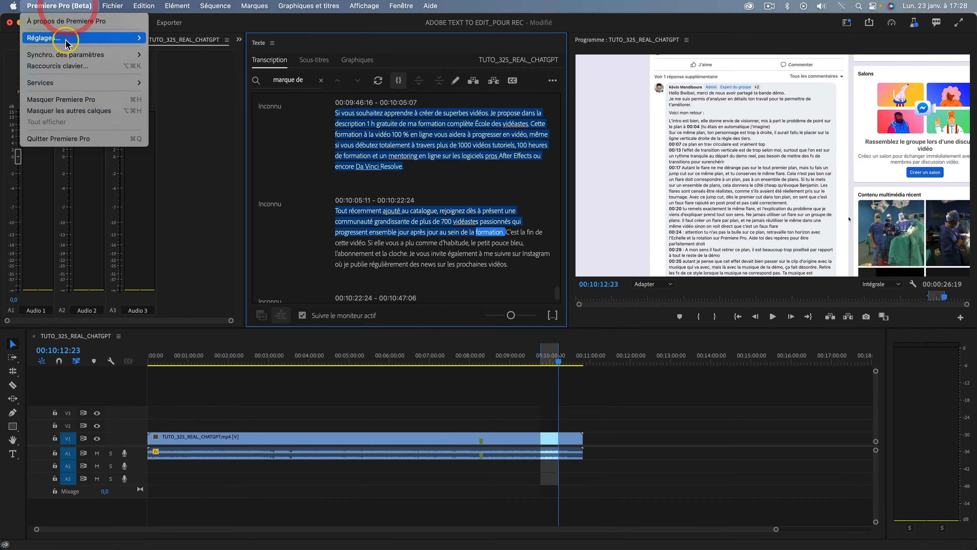
{"action": "left_click", "coordinate": [74, 66]}
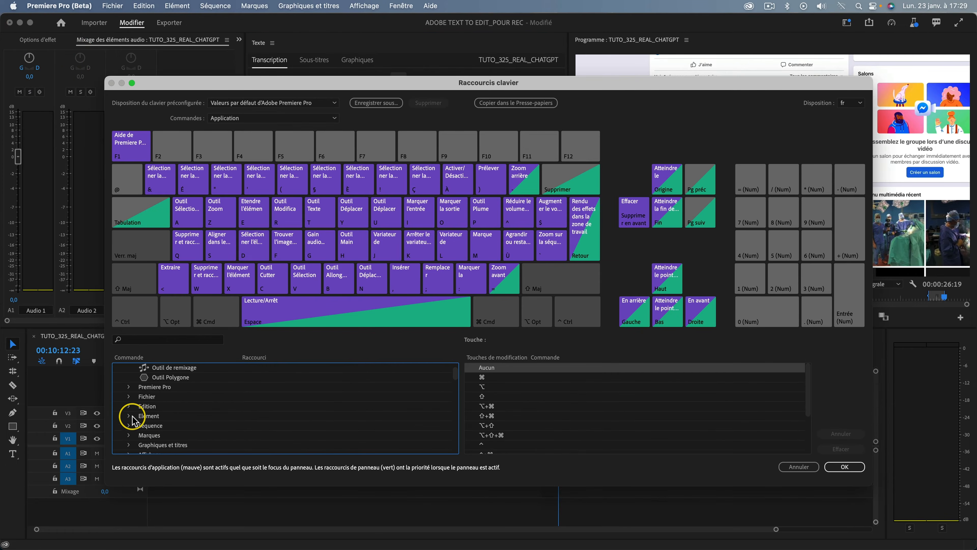
{"action": "left_click", "coordinate": [128, 425]}
{"action": "scroll", "coordinate": [158, 412], "scroll_direction": "down", "scroll_amount": 5}
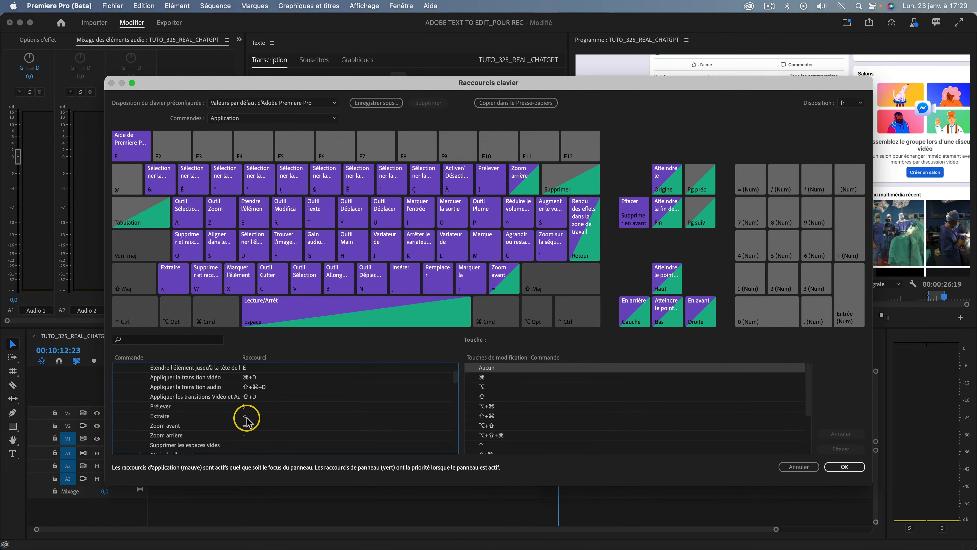
{"action": "left_click", "coordinate": [842, 466]}
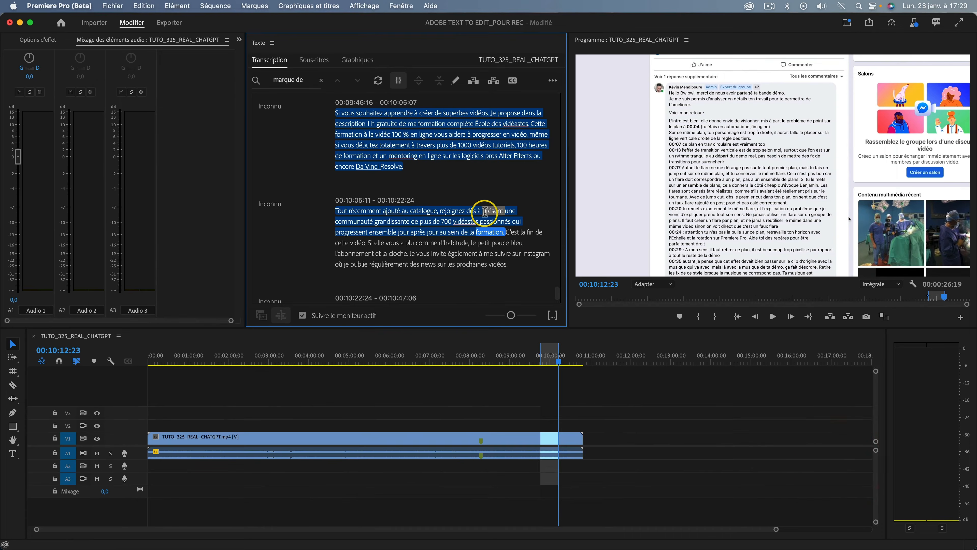
Lift the selected transcript passage so that a gap stays in the timeline, and undo the lift
{"action": "scroll", "coordinate": [477, 181], "scroll_direction": "up", "scroll_amount": 1}
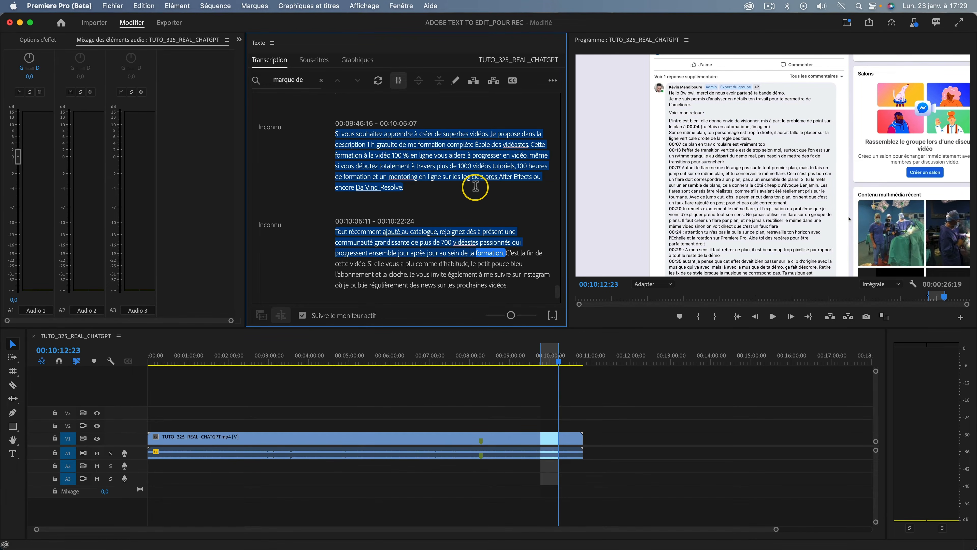
{"action": "key", "text": ")"}
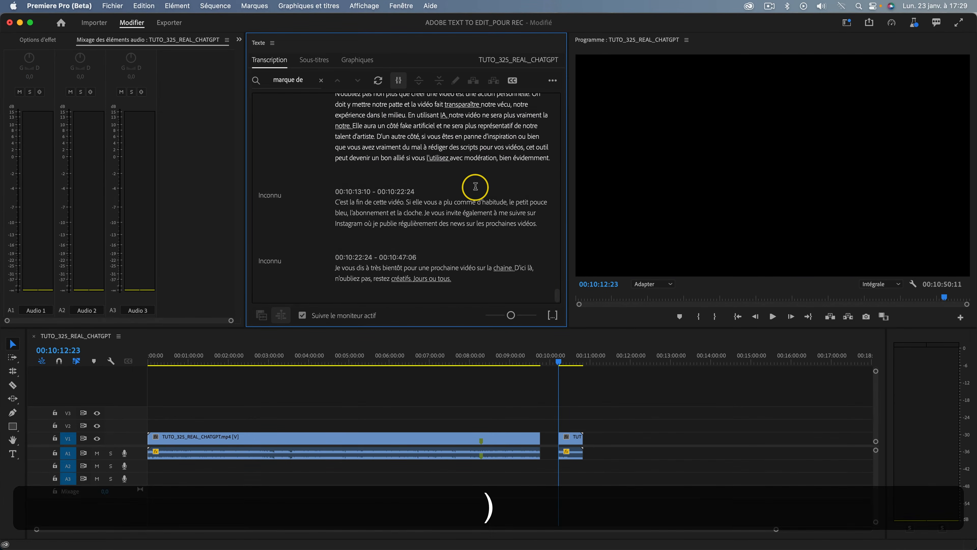
{"action": "scroll", "coordinate": [476, 190], "scroll_direction": "up", "scroll_amount": 1}
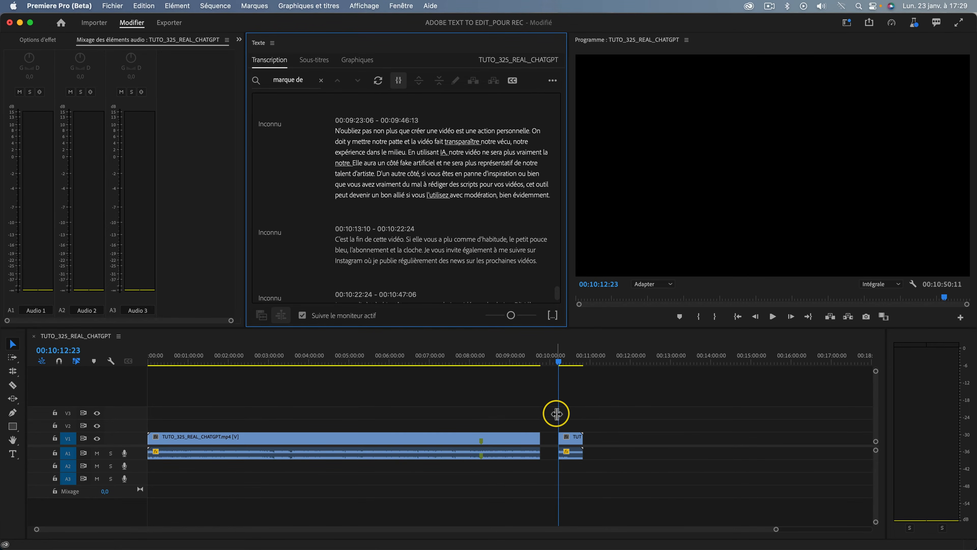
{"action": "key", "text": "super+z"}
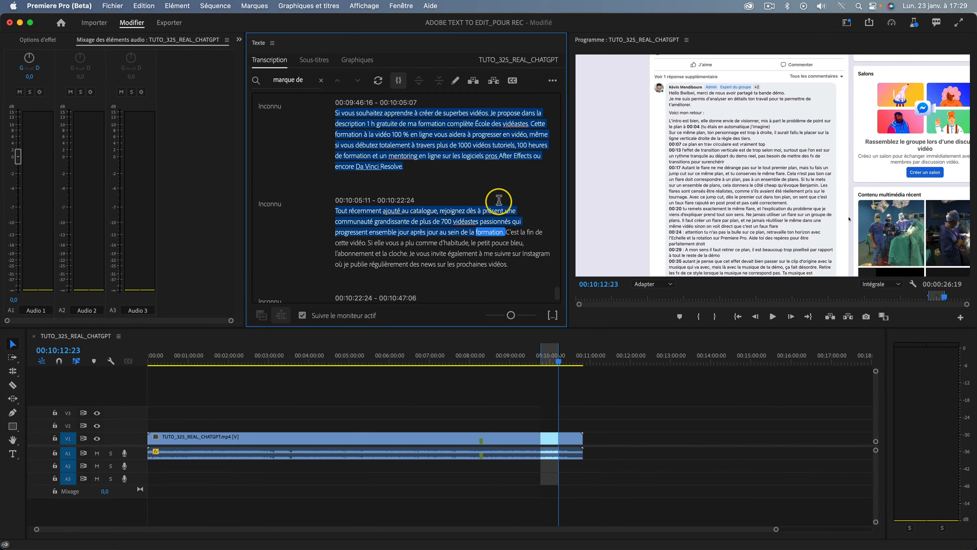
Extract the selected transcript passage with its gap closed, undo the extraction, and extract the passage again
{"action": "key", "text": ")"}
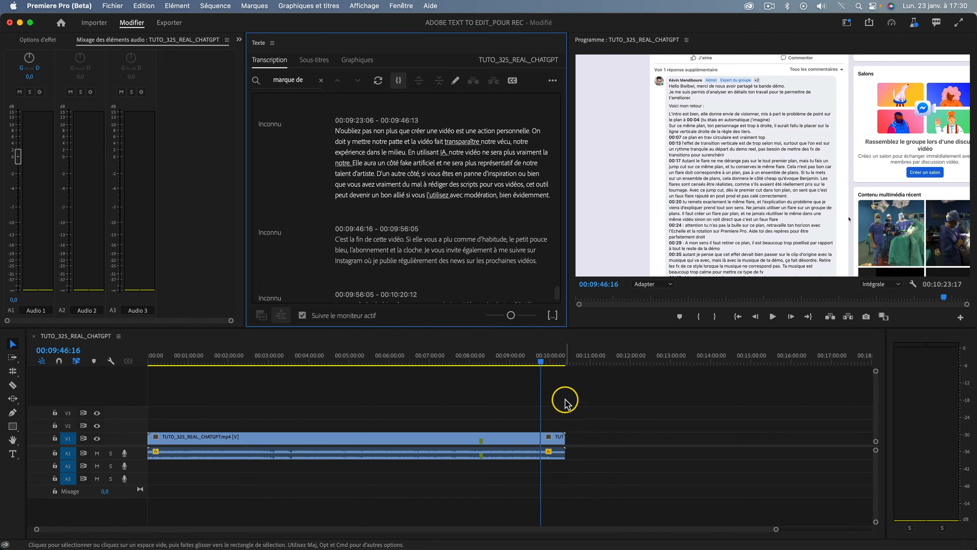
{"action": "type", "text": "Si vous souhaitez apprendre à créer de superbes vidéos. Je propose dans la description 1 h gratuite de ma formation complète École des vidéastes. Cette formation à la vidéo 100 % en ligne vous aidera à progresser en vidéo, même si vous débutez totalement à travers plus de 1000 vidéos tutoriels, 100 heures de formation et un mentoring en ligne sur les logiciels pros After Effects ou encore Da Vinci Resolve.\\nTout récemment ajouté au catalogue, rejoignez dès à présent une communauté grandissante de plus de 700 vidéastes passionnés qui progressent ensemble jour après jour au sein de la formation."}
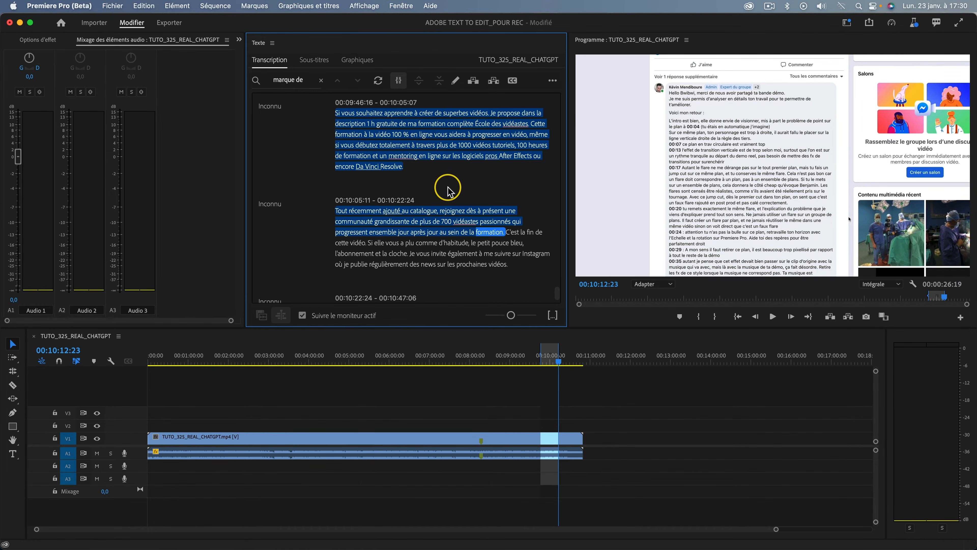
{"action": "key", "text": "super+z"}
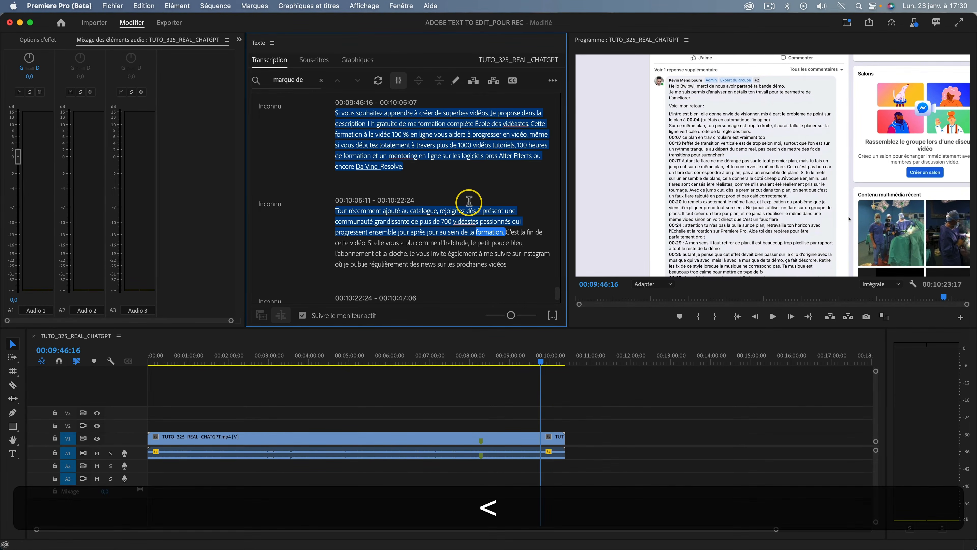
Extract the opening transcript passage from "Bonjour à tous" through "contenu de qualité sur la chaîne" from the sequence
{"action": "scroll", "coordinate": [500, 231], "scroll_direction": "up", "scroll_amount": 10}
{"action": "scroll", "coordinate": [520, 244], "scroll_direction": "up", "scroll_amount": 15}
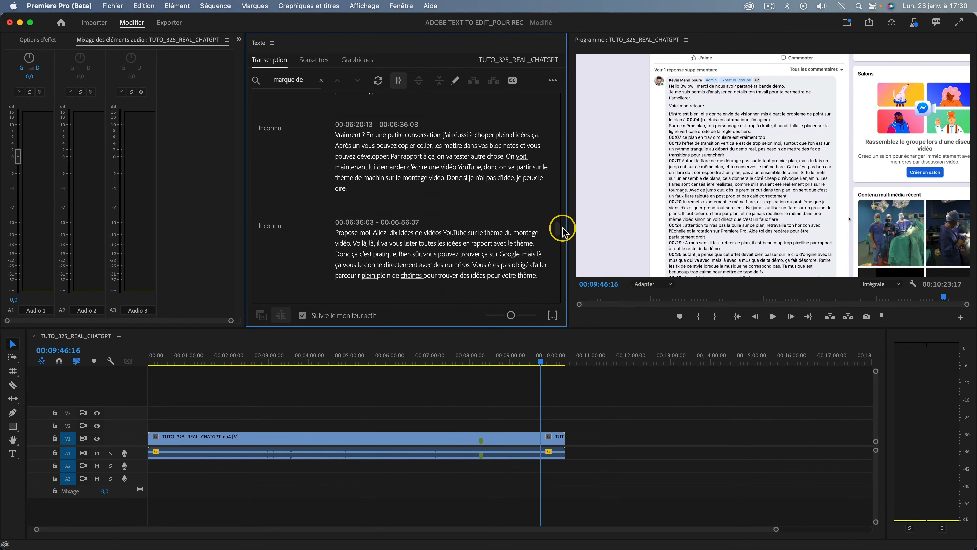
{"action": "scroll", "coordinate": [546, 105], "scroll_direction": "up", "scroll_amount": 3}
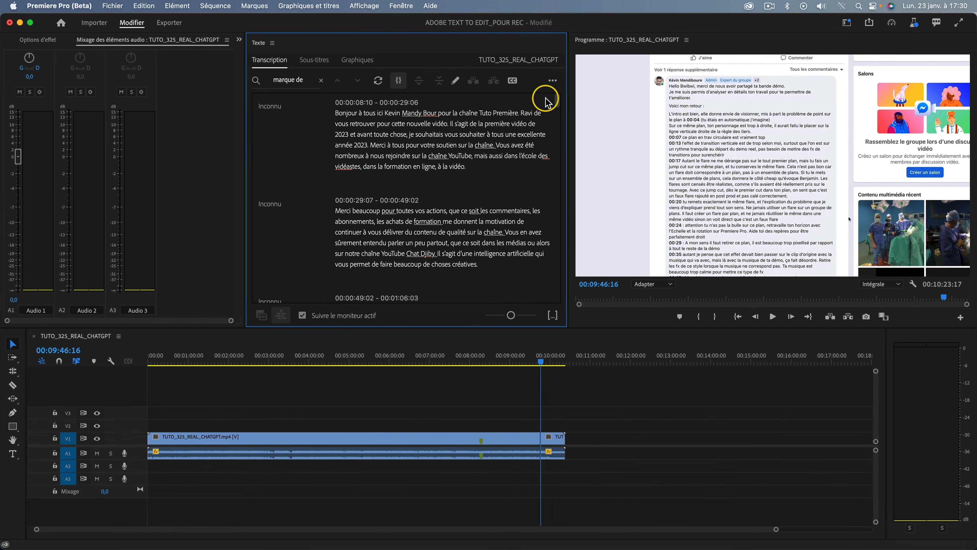
{"action": "left_click_drag", "start_coordinate": [334, 112], "coordinate": [497, 233]}
{"action": "key", "text": "BackSpace"}
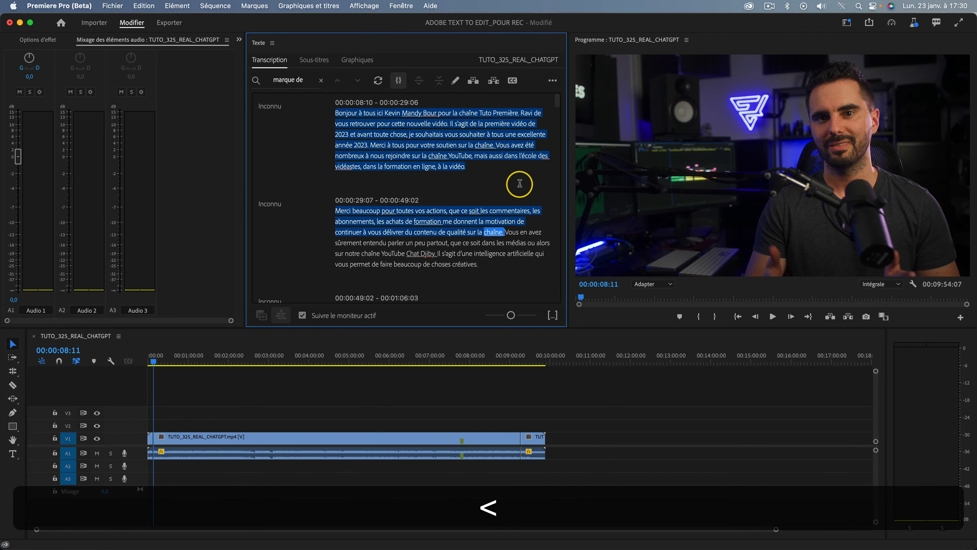
Play the start of the sequence across the new cut at about 8 seconds to check the transition
{"action": "key", "text": "="}
{"action": "left_click", "coordinate": [167, 361]}
{"action": "left_click", "coordinate": [158, 359]}
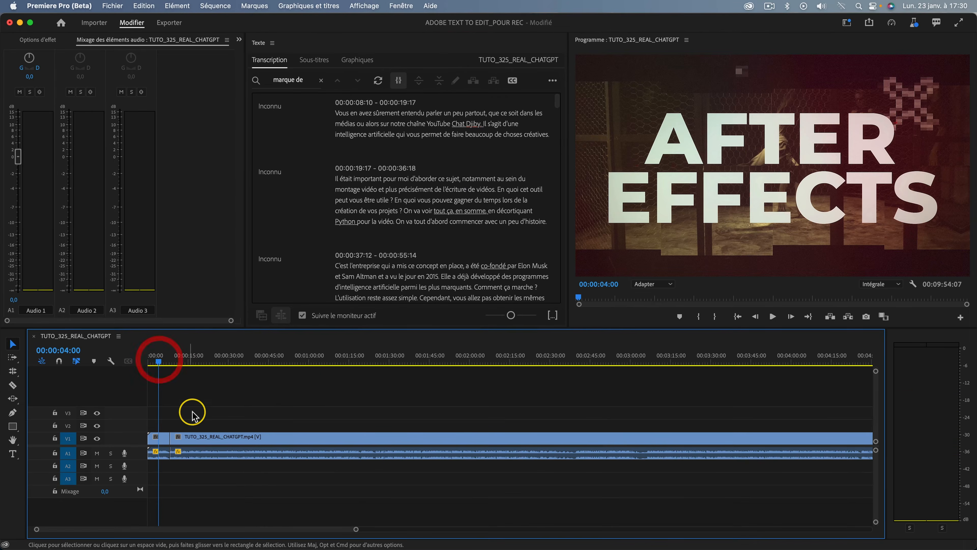
{"action": "key", "text": "space"}
{"action": "key", "text": "="}
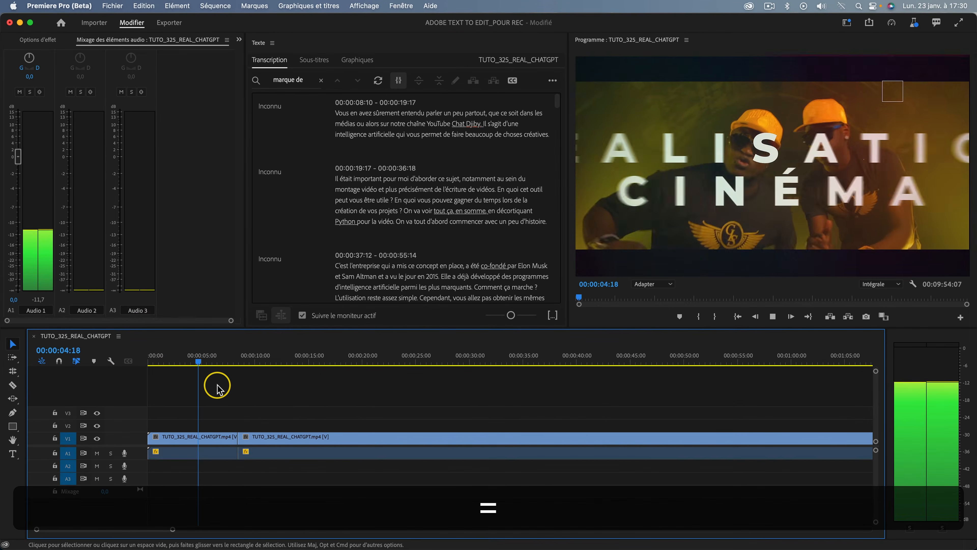
{"action": "left_click", "coordinate": [229, 359]}
{"action": "key", "text": "space"}
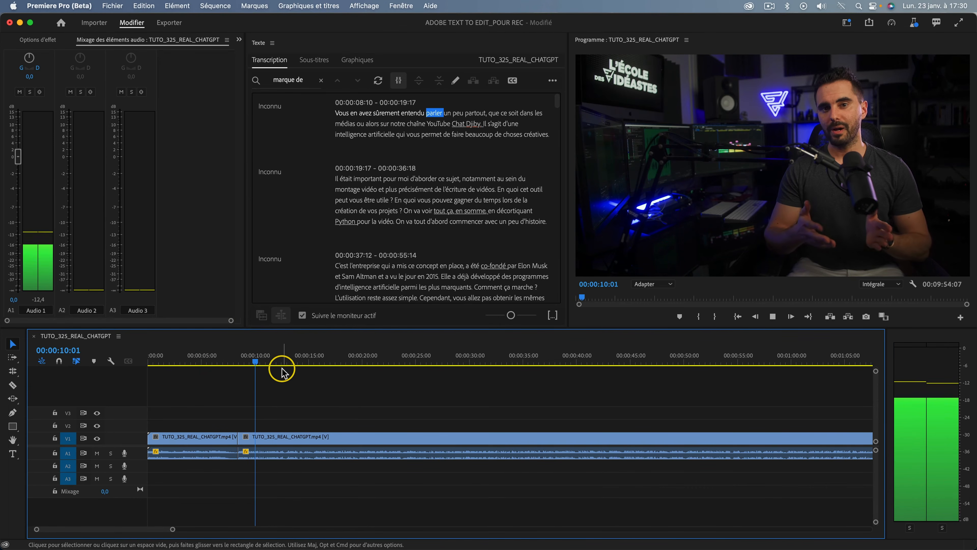
{"action": "key", "text": "space"}
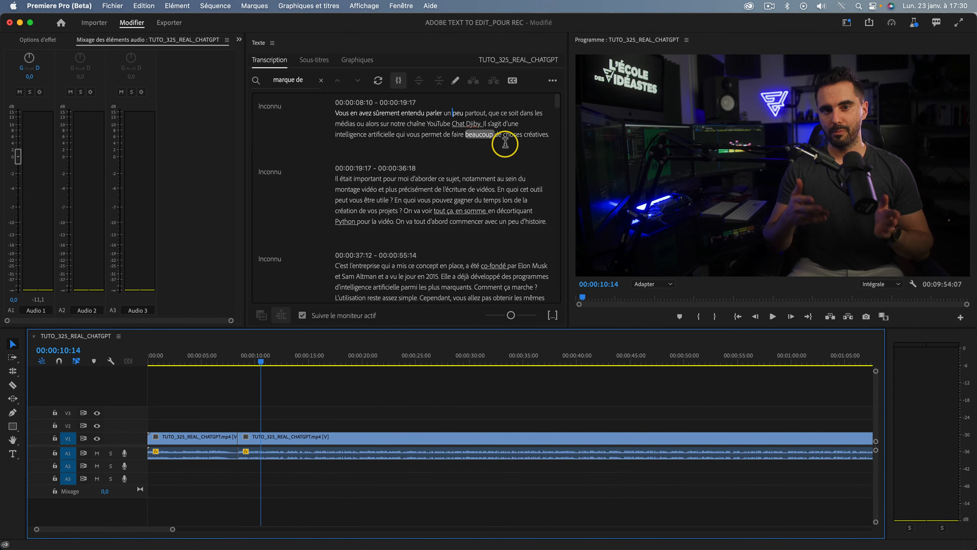